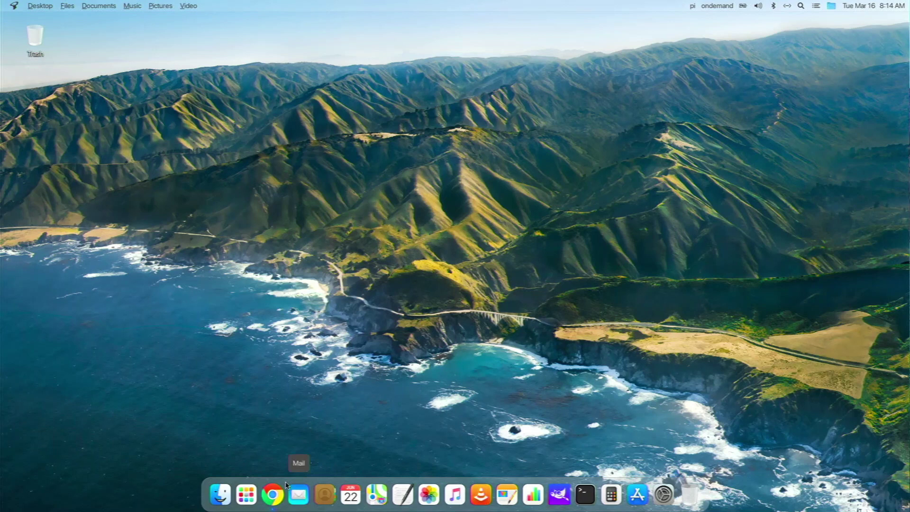
In Chromium, open the Twister OS Raspberry Pi 4 download page and view the Version 2.0.0 patch notes
{"action": "left_click", "coordinate": [274, 492]}
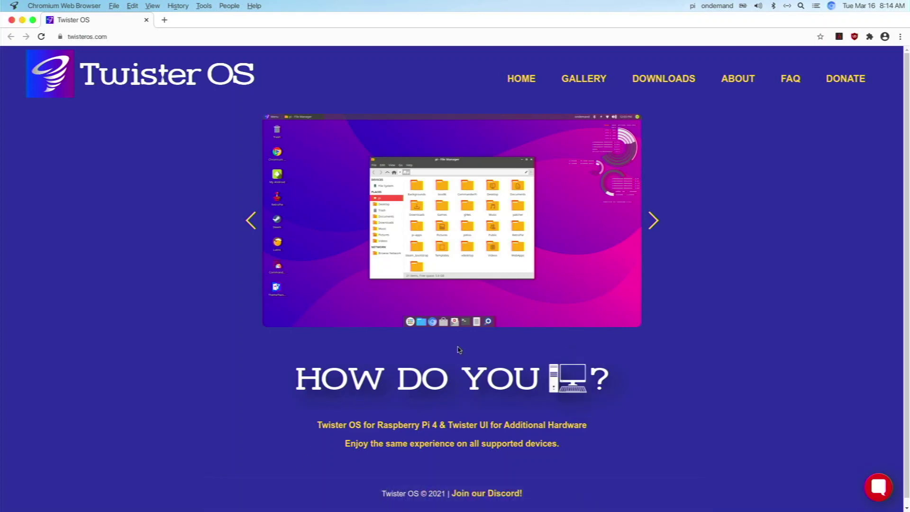
{"action": "left_click", "coordinate": [688, 77]}
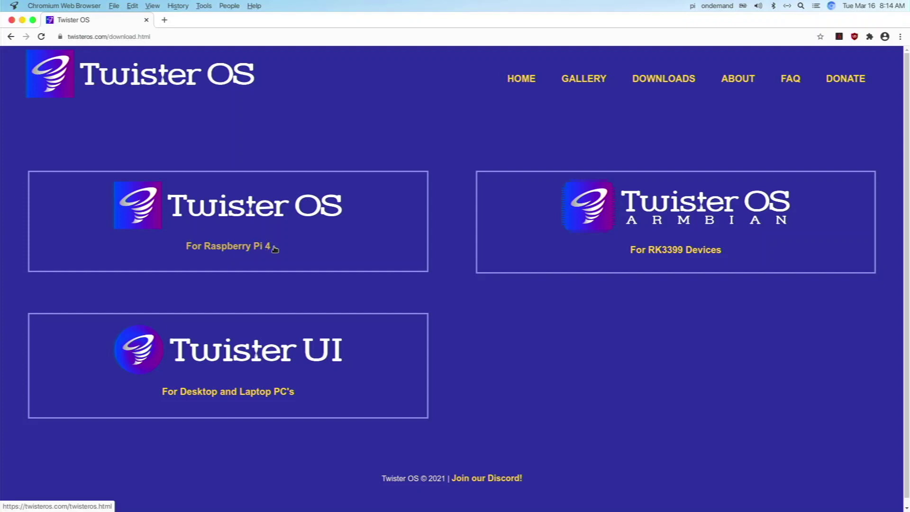
{"action": "left_click", "coordinate": [273, 247]}
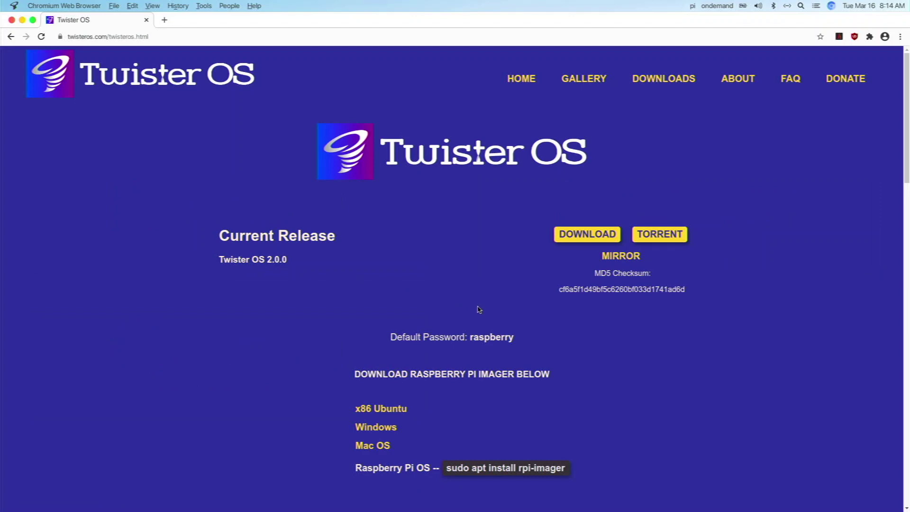
{"action": "scroll", "coordinate": [479, 310], "scroll_direction": "down", "scroll_amount": 10}
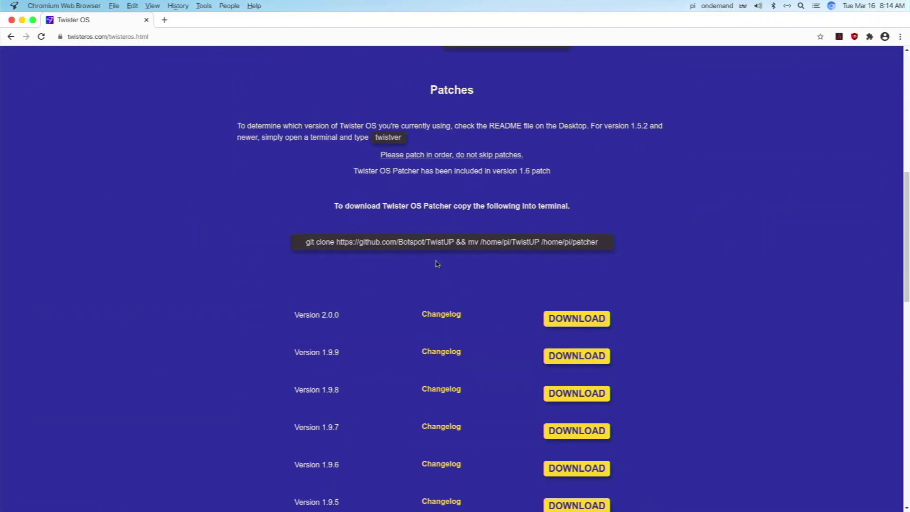
{"action": "left_click", "coordinate": [436, 315]}
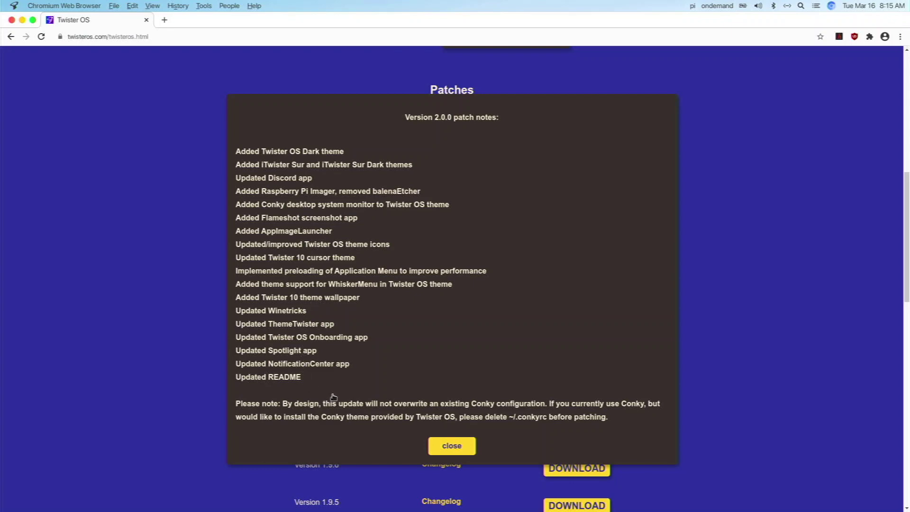
{"action": "left_click", "coordinate": [446, 442]}
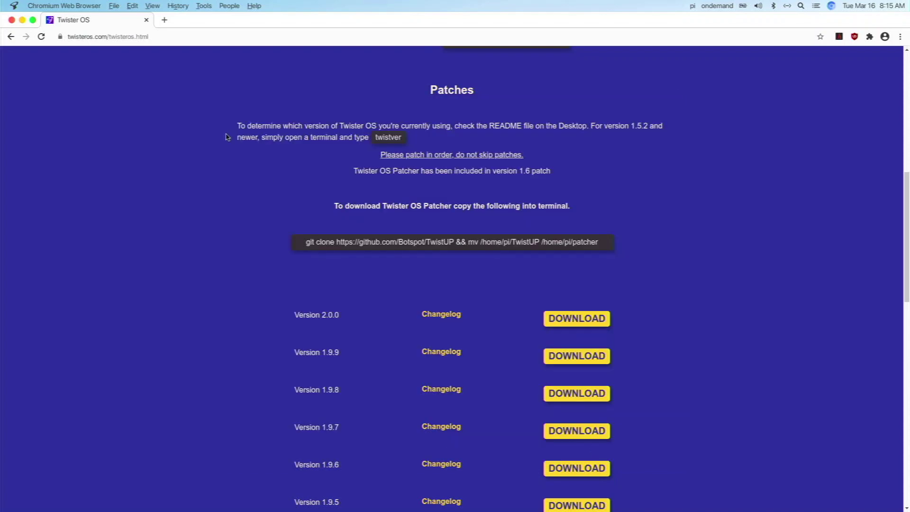
{"action": "left_click", "coordinate": [12, 20]}
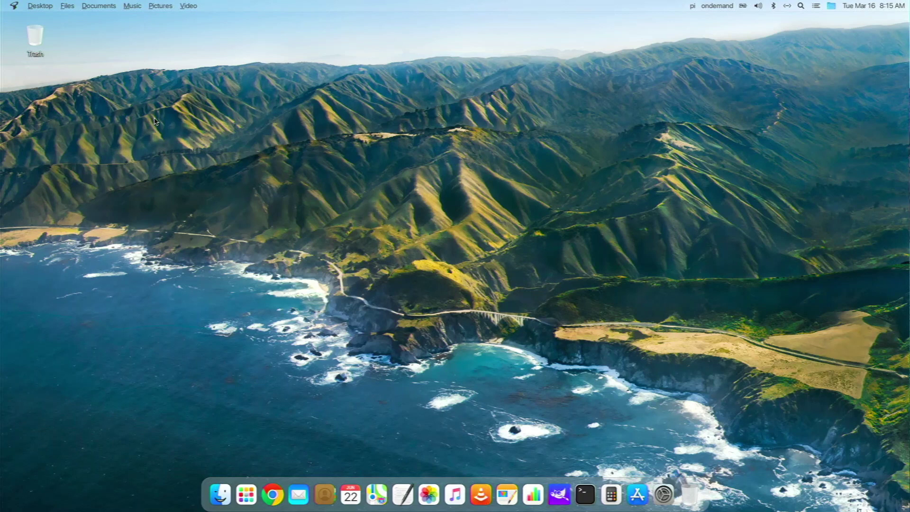
Review the About Twister OS window's overview, display, storage, memory and support tabs, then close it
{"action": "left_click", "coordinate": [14, 7]}
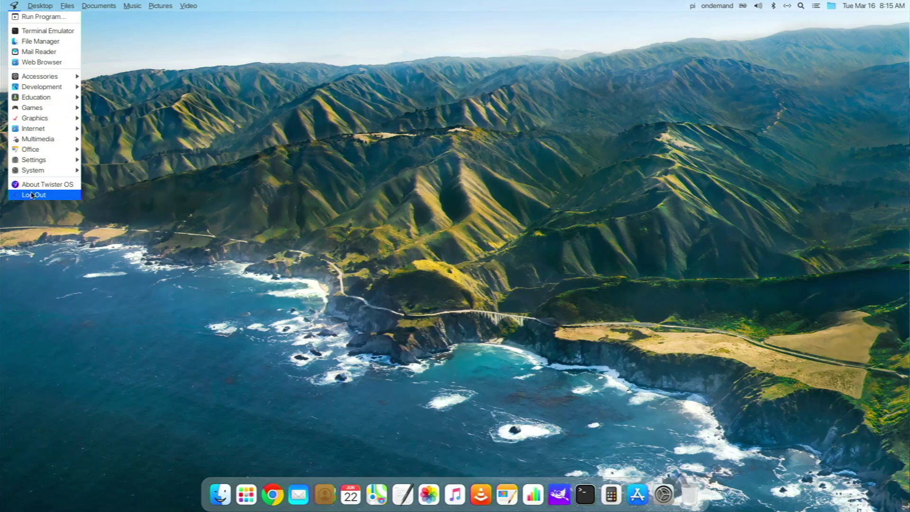
{"action": "left_click", "coordinate": [48, 185]}
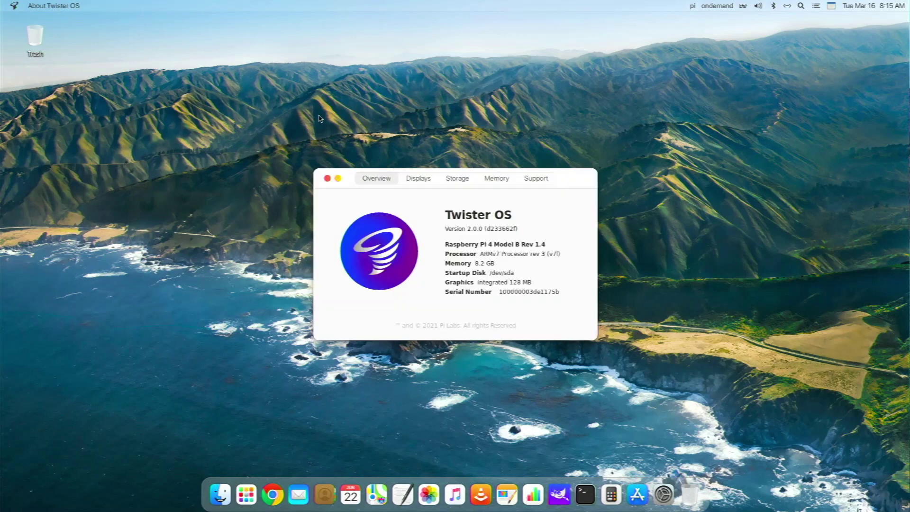
{"action": "left_click", "coordinate": [414, 180]}
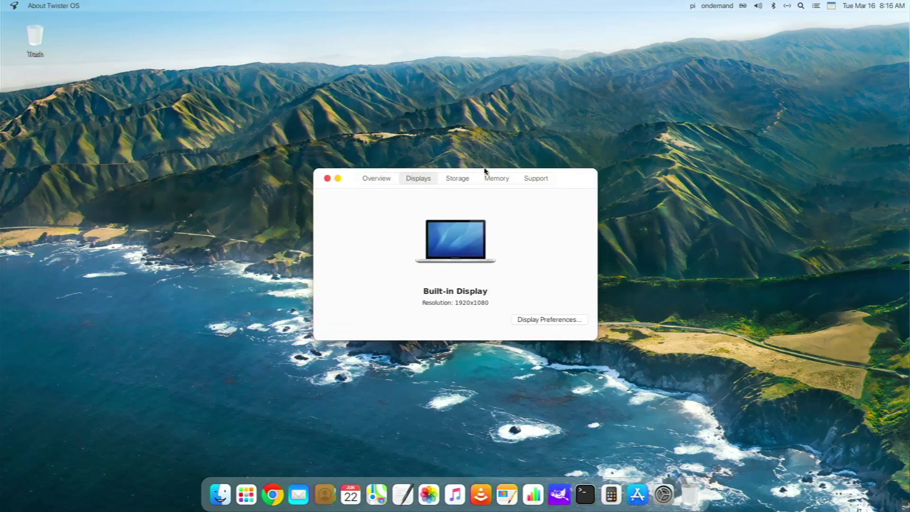
{"action": "left_click", "coordinate": [469, 179]}
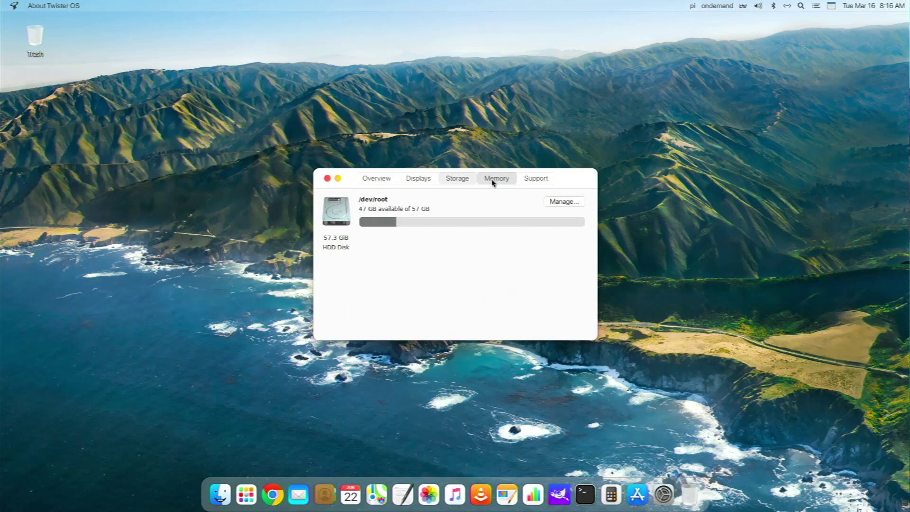
{"action": "left_click", "coordinate": [494, 178]}
{"action": "left_click", "coordinate": [533, 183]}
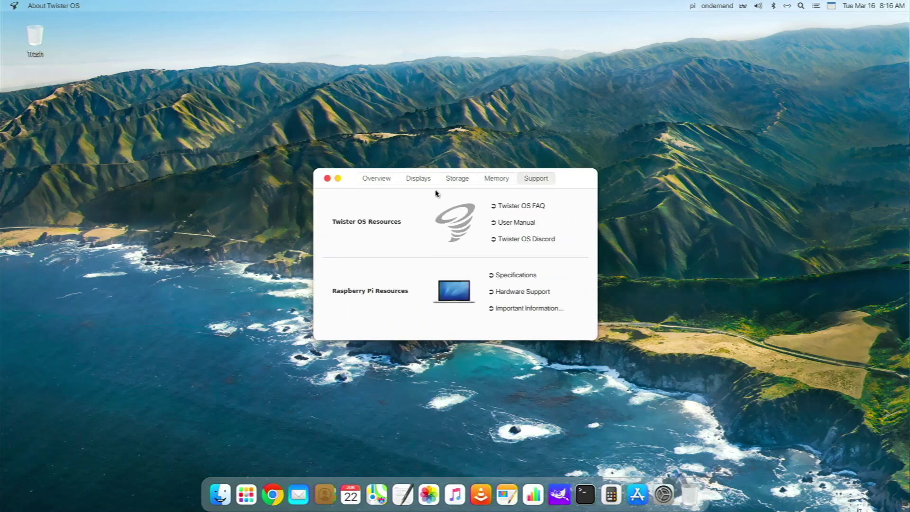
{"action": "left_click", "coordinate": [327, 179]}
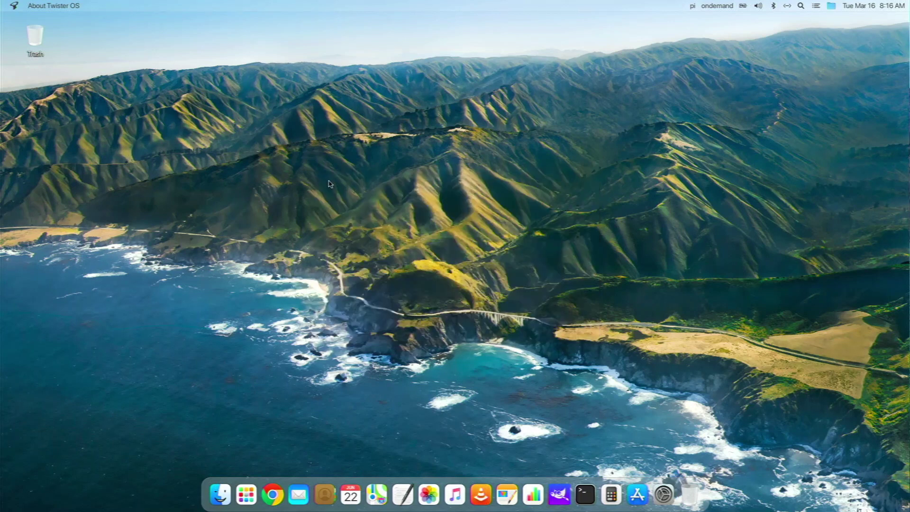
Show and hide the March 2021 calendar from the clock, then open Spotlight Search
{"action": "left_click", "coordinate": [905, 6]}
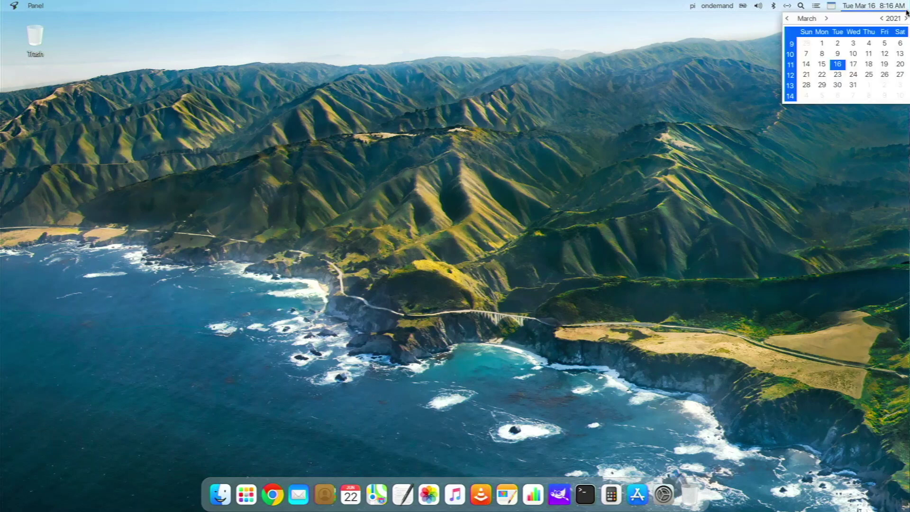
{"action": "left_click", "coordinate": [907, 8]}
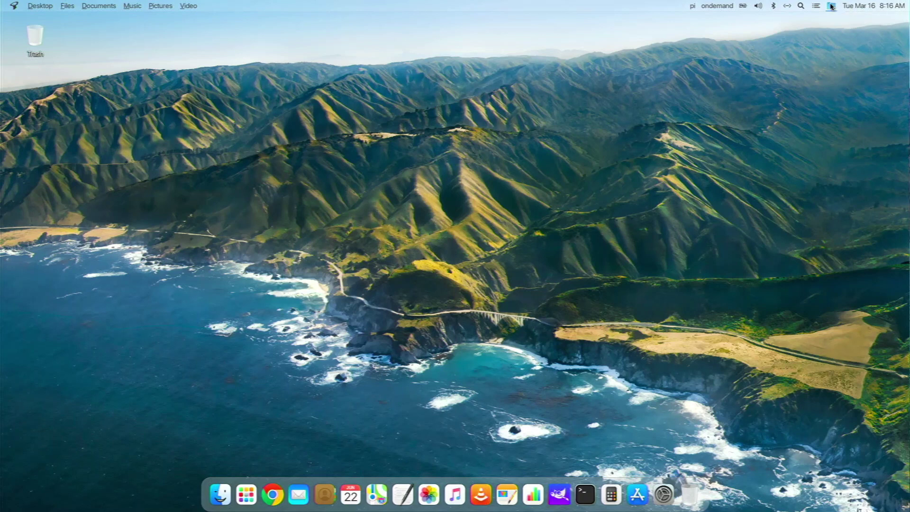
{"action": "left_click", "coordinate": [806, 5]}
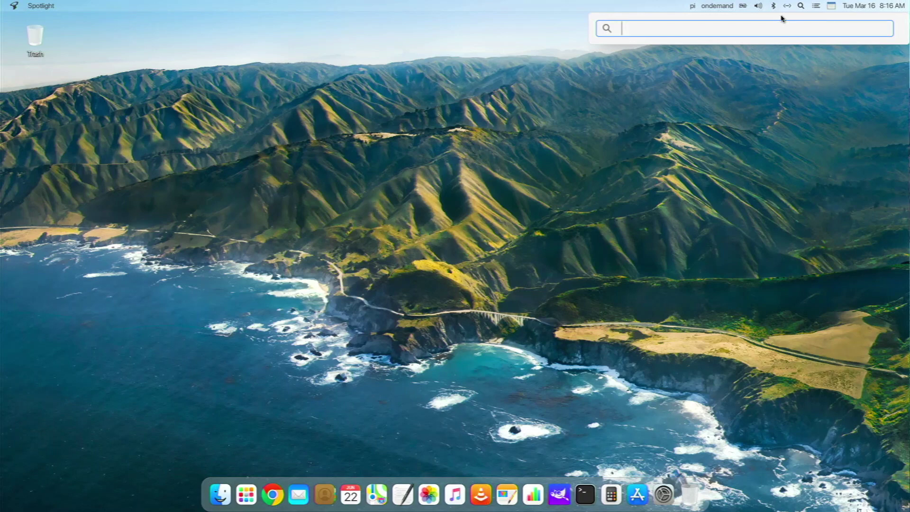
Launch Raspberry Pi Imager by searching 'imager' in Spotlight, and move its window slightly higher
{"action": "type", "text": "imager"}
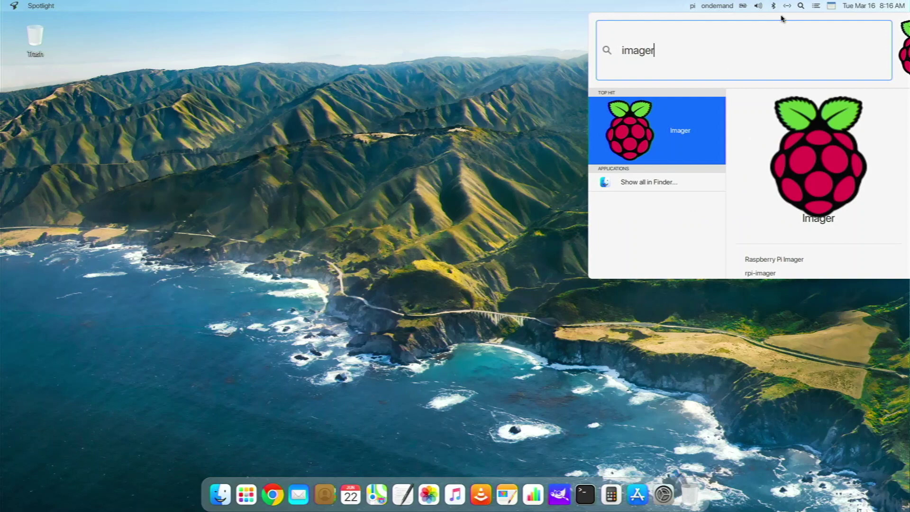
{"action": "key", "text": "Return"}
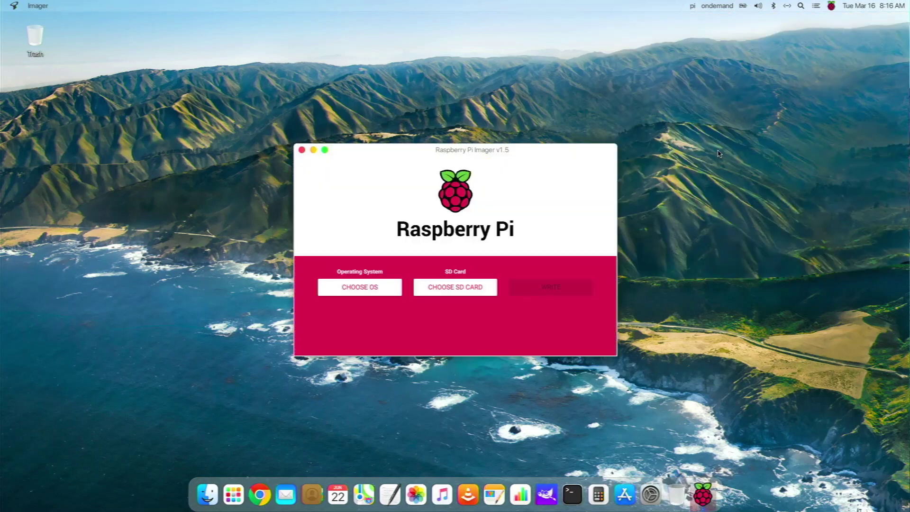
{"action": "left_click_drag", "start_coordinate": [576, 145], "coordinate": [581, 131]}
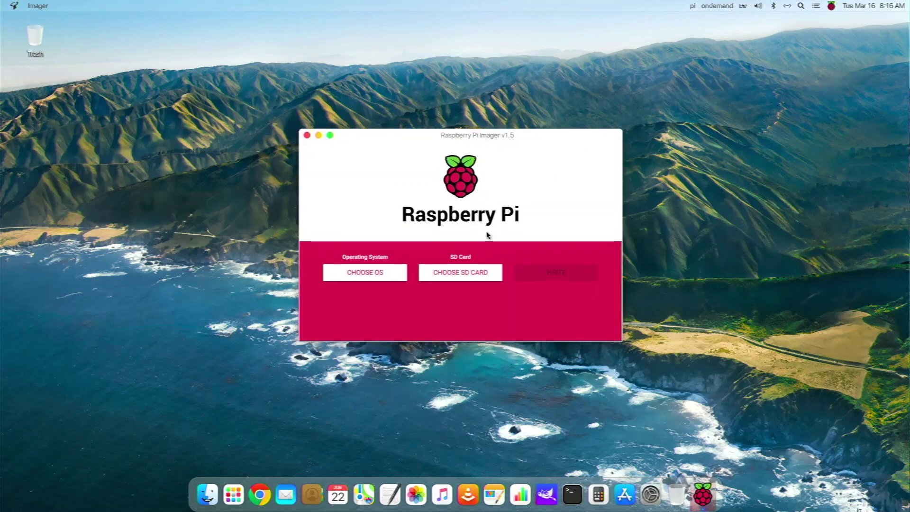
Browse the CHOOSE OS list of operating systems, then close Raspberry Pi Imager
{"action": "left_click", "coordinate": [388, 272]}
{"action": "scroll", "coordinate": [403, 221], "scroll_direction": "down", "scroll_amount": 3}
{"action": "scroll", "coordinate": [403, 221], "scroll_direction": "up", "scroll_amount": 3}
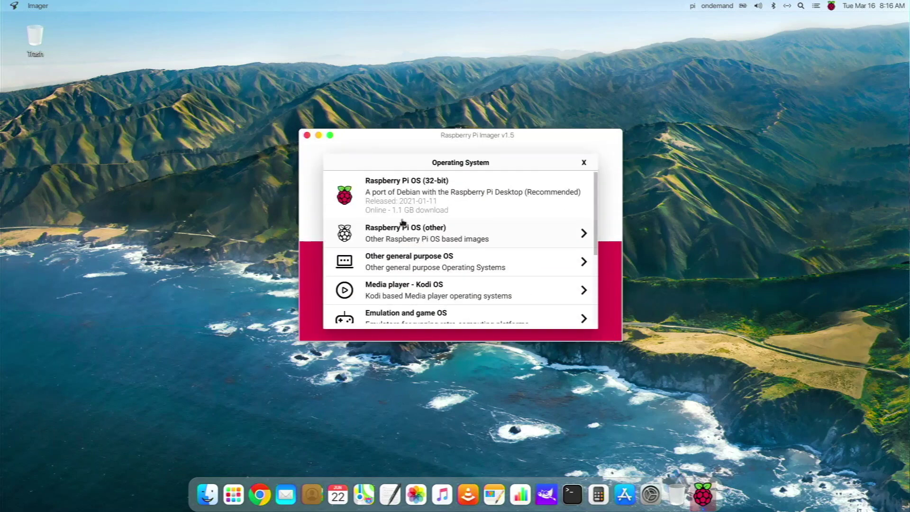
{"action": "left_click", "coordinate": [307, 136]}
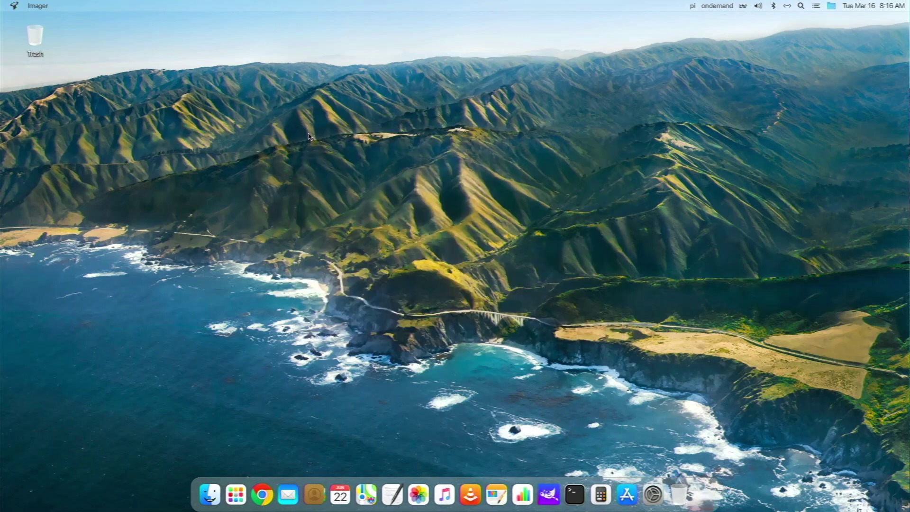
Launch the Terminal Emulator by searching 'terminal' in Spotlight and run neofetch
{"action": "left_click", "coordinate": [803, 7]}
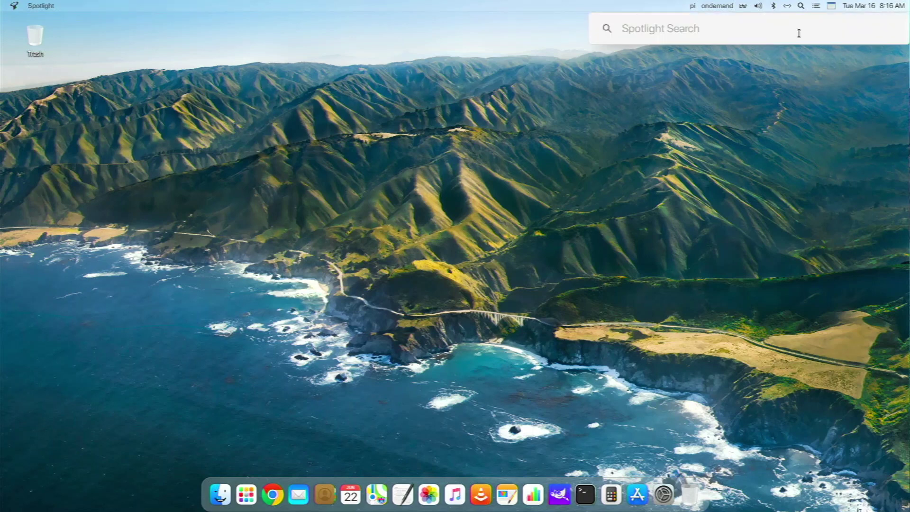
{"action": "type", "text": "ter"}
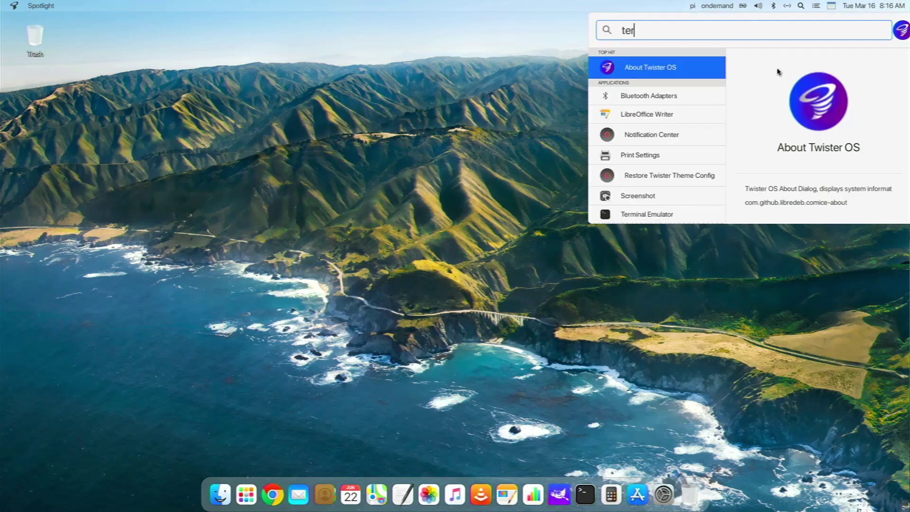
{"action": "type", "text": "minal"}
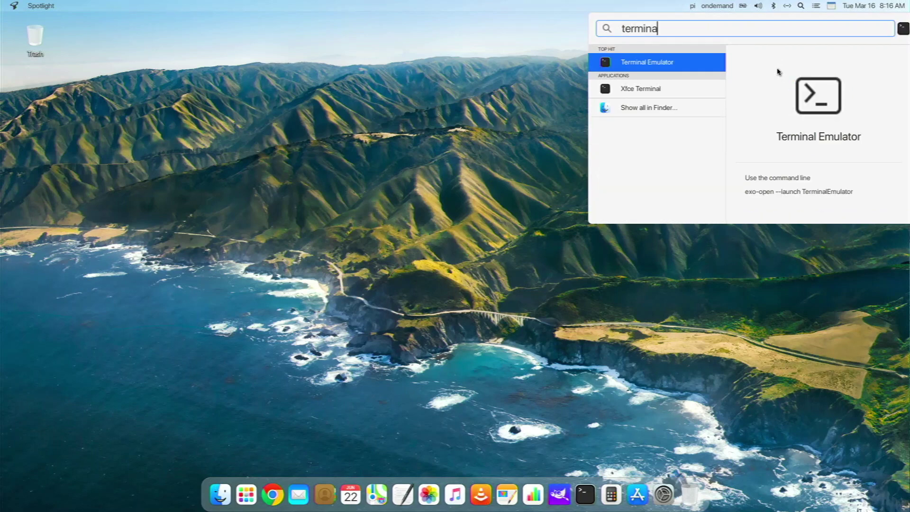
{"action": "key", "text": "Return"}
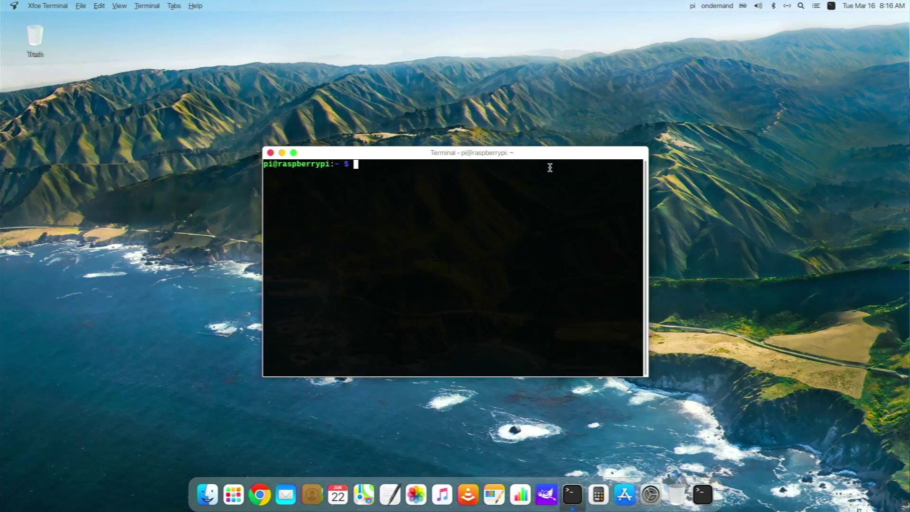
{"action": "type", "text": "neofe"}
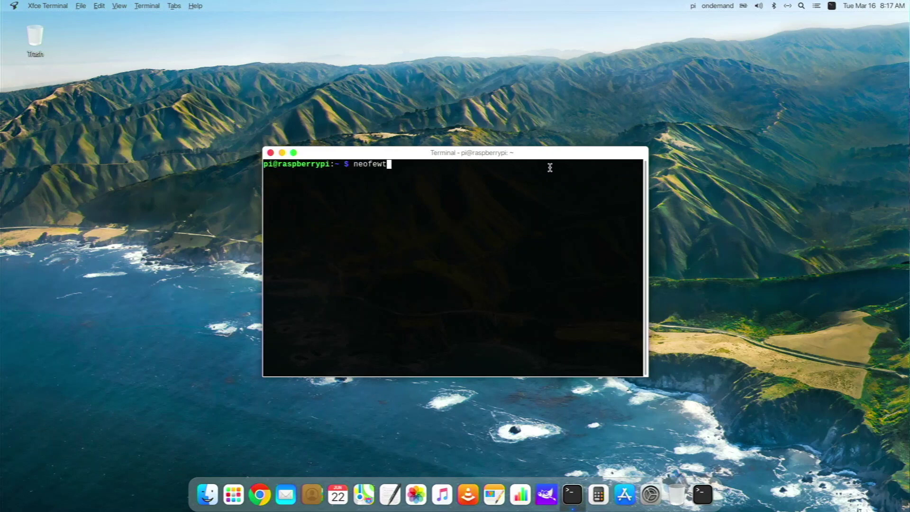
{"action": "type", "text": "tch"}
{"action": "key", "text": "Return"}
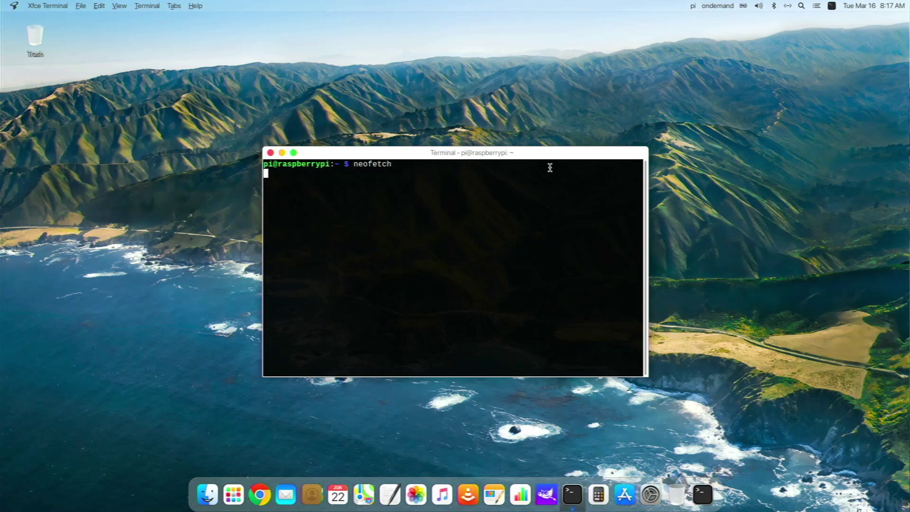